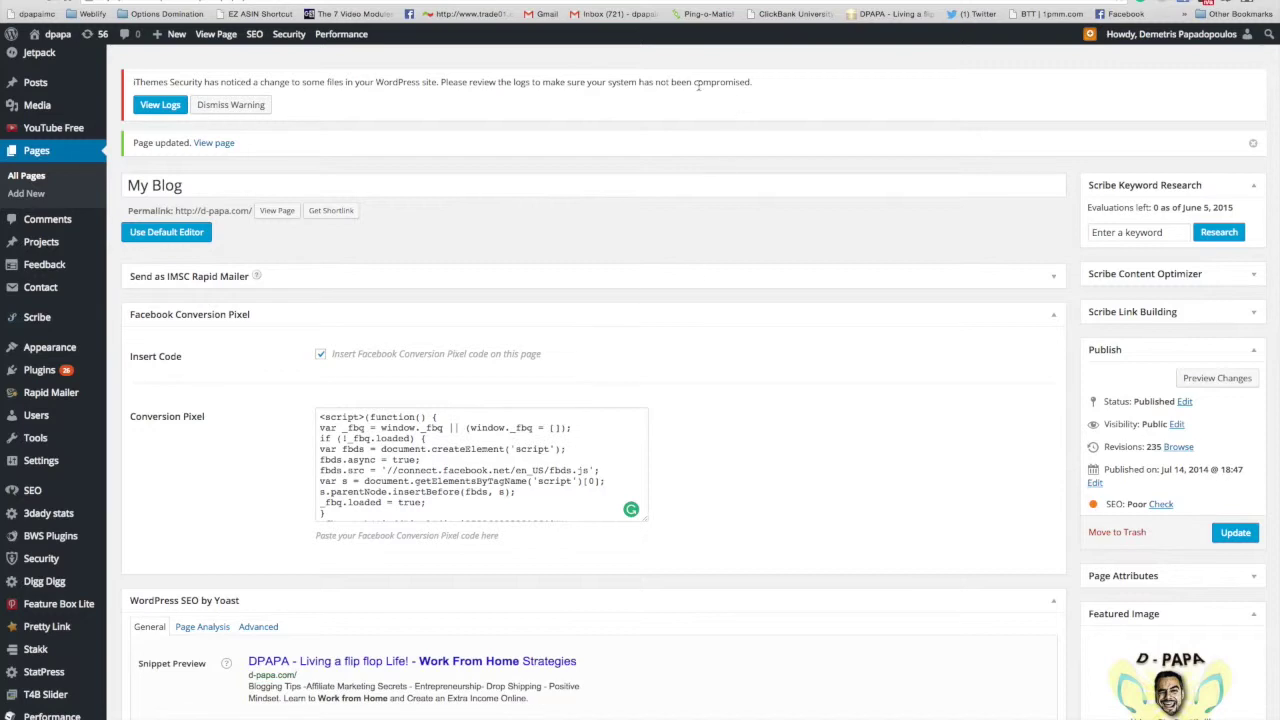
# Close the View Pixel Code dialog and enter the facebook.com/ads/ address.
pyautogui.scroll(1, 698, 86)
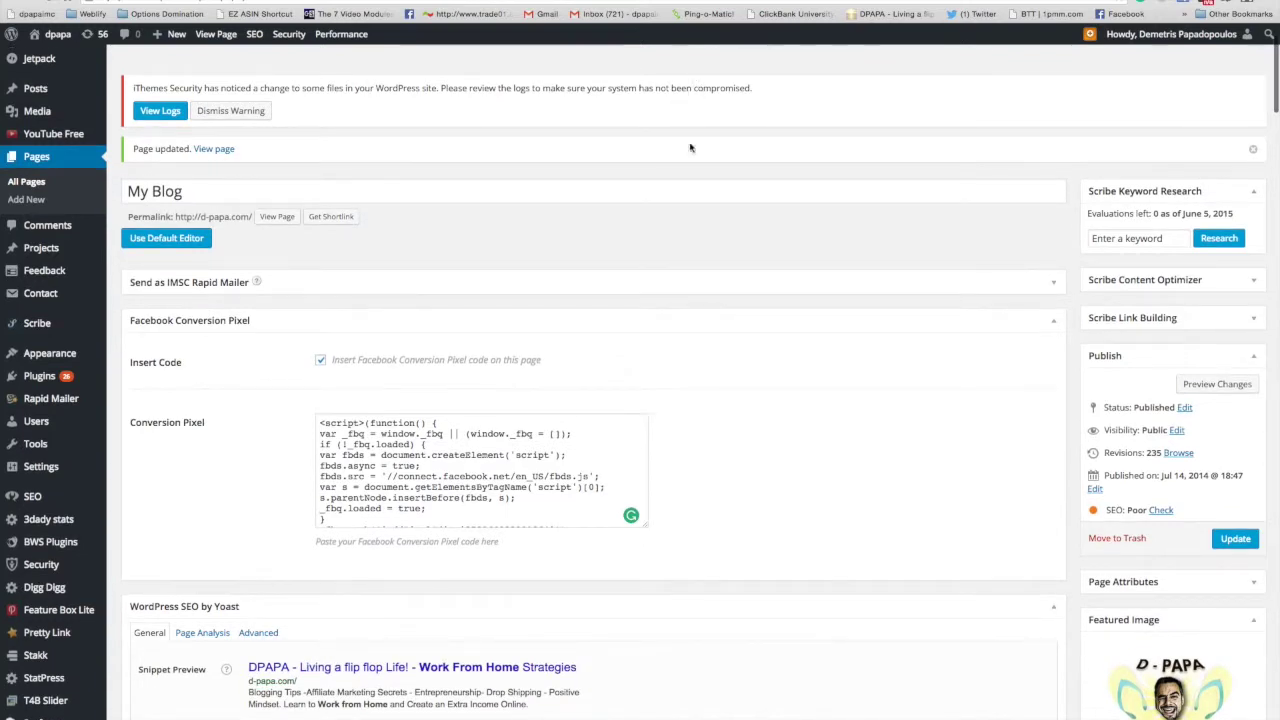
pyautogui.scroll(2, 558, 420)
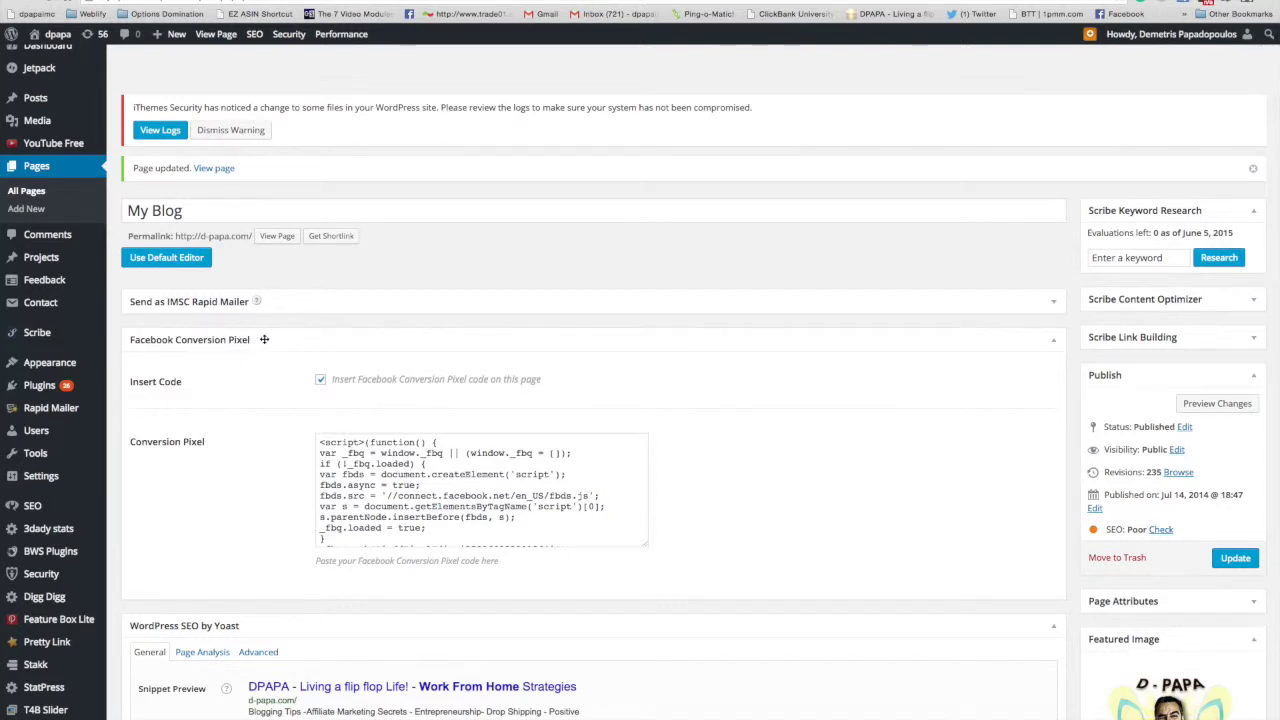
pyautogui.moveTo(40, 376)
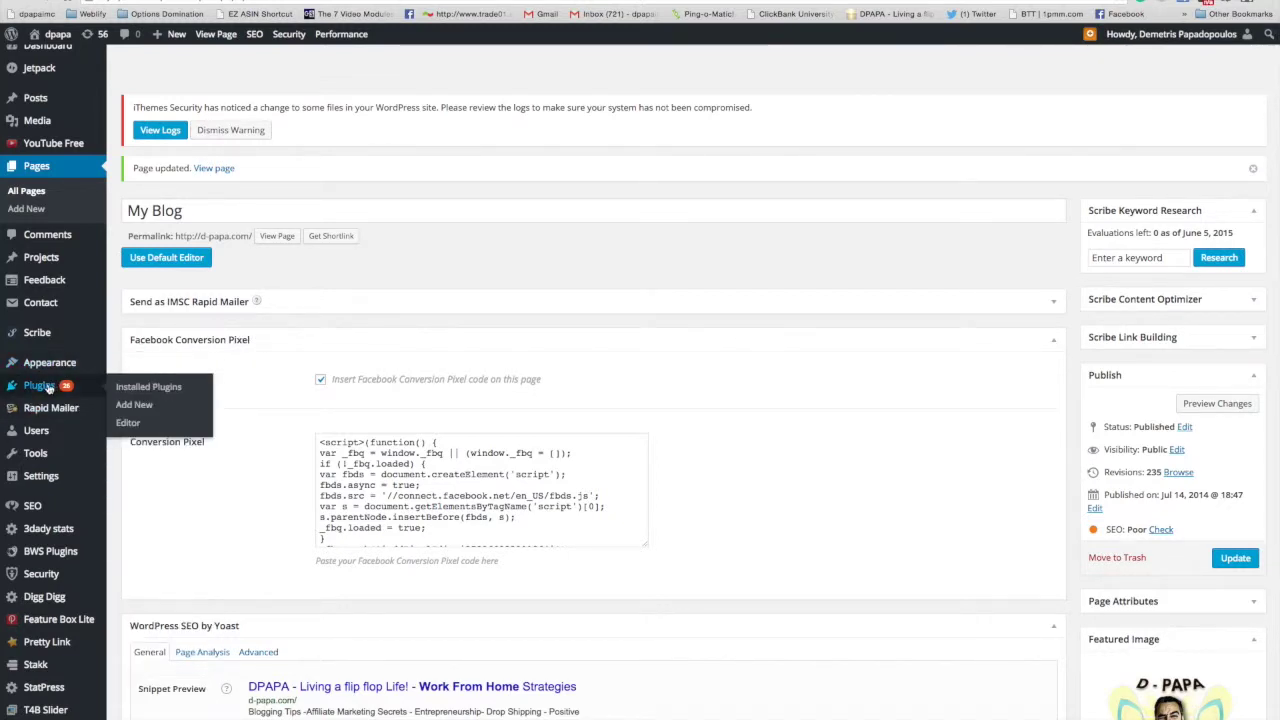
pyautogui.click(147, 388)
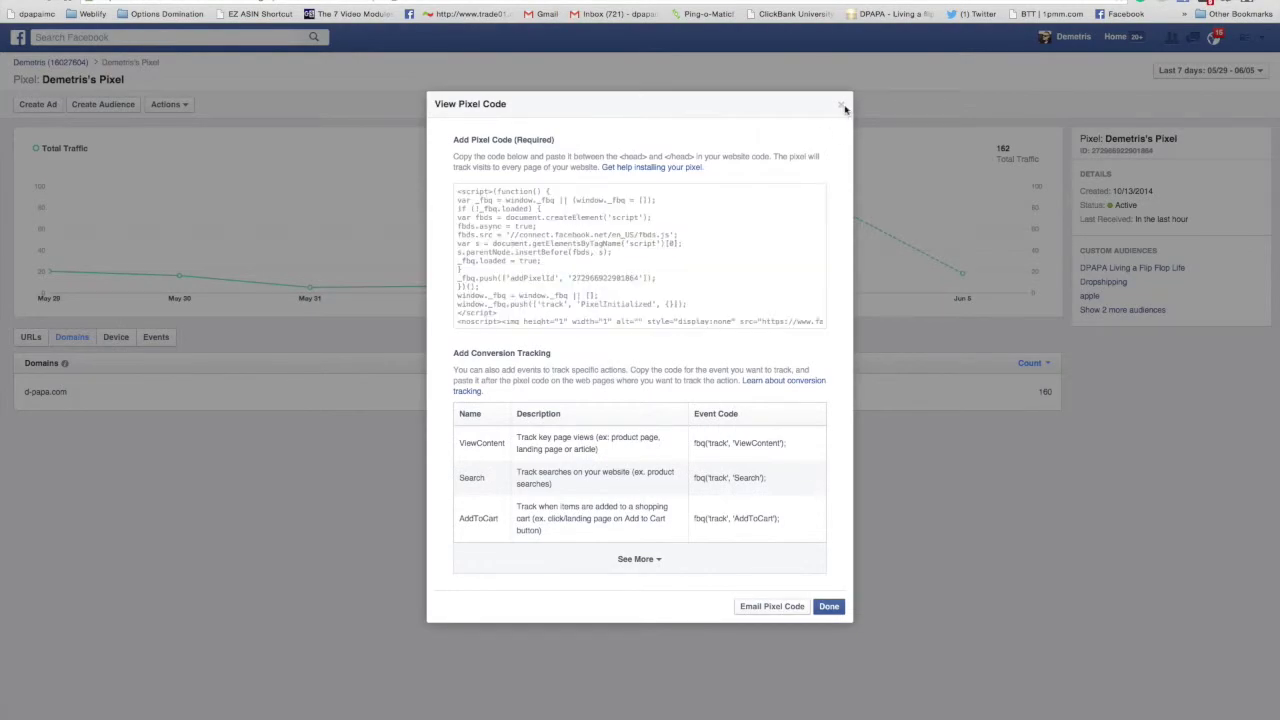
pyautogui.click(841, 105)
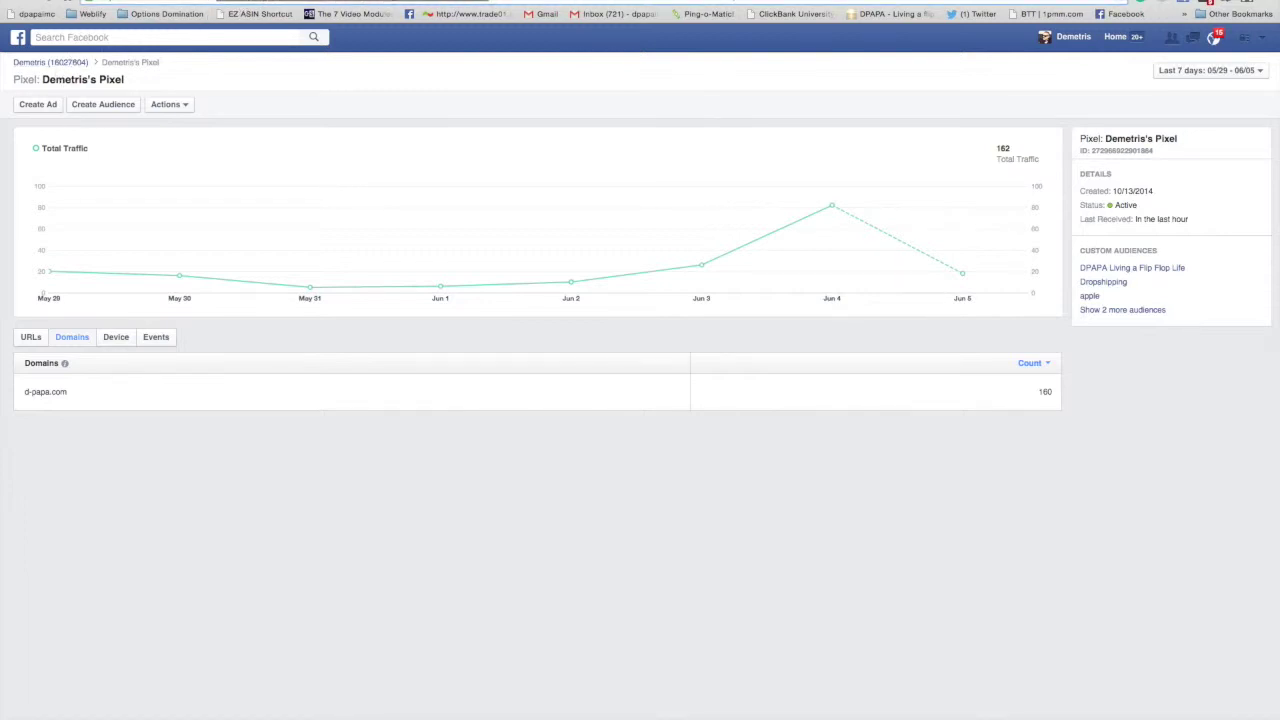
pyautogui.write('facebook.com/ads/')
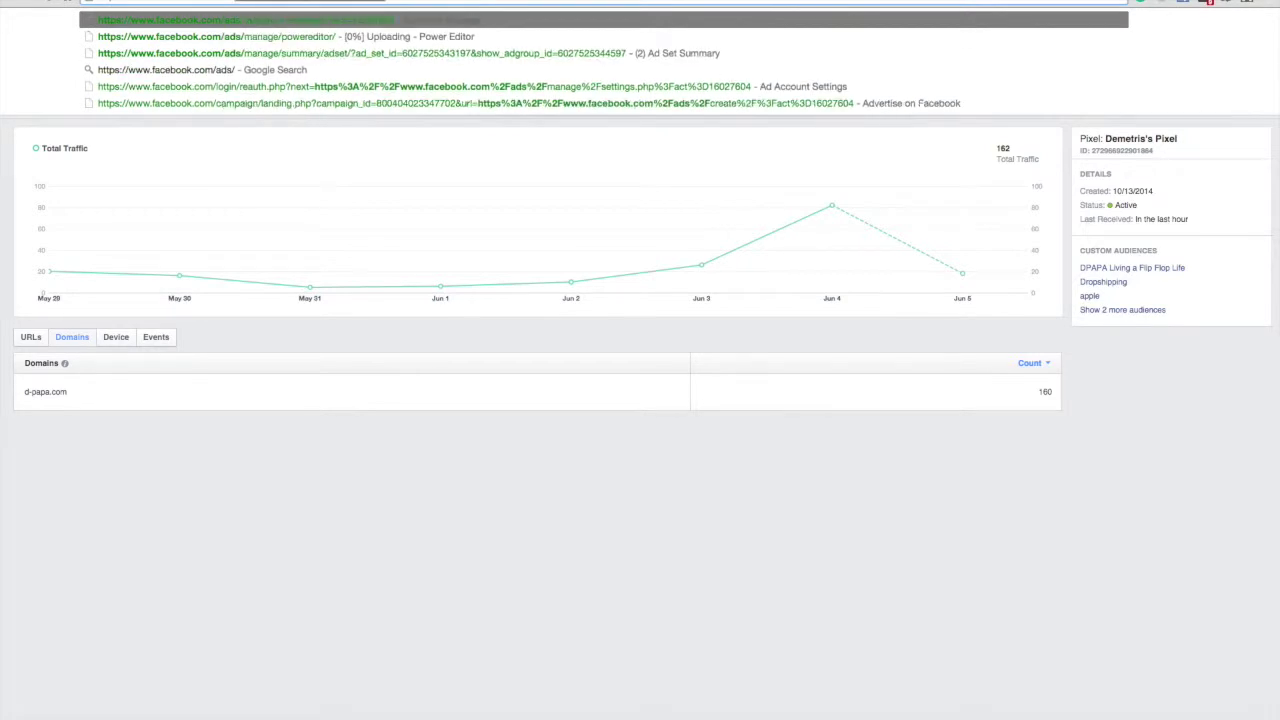
# Load facebook.com/ads/ and reach the Audiences list showing 'DPAPA Living a Flip Flop Life'.
pyautogui.press('Return')
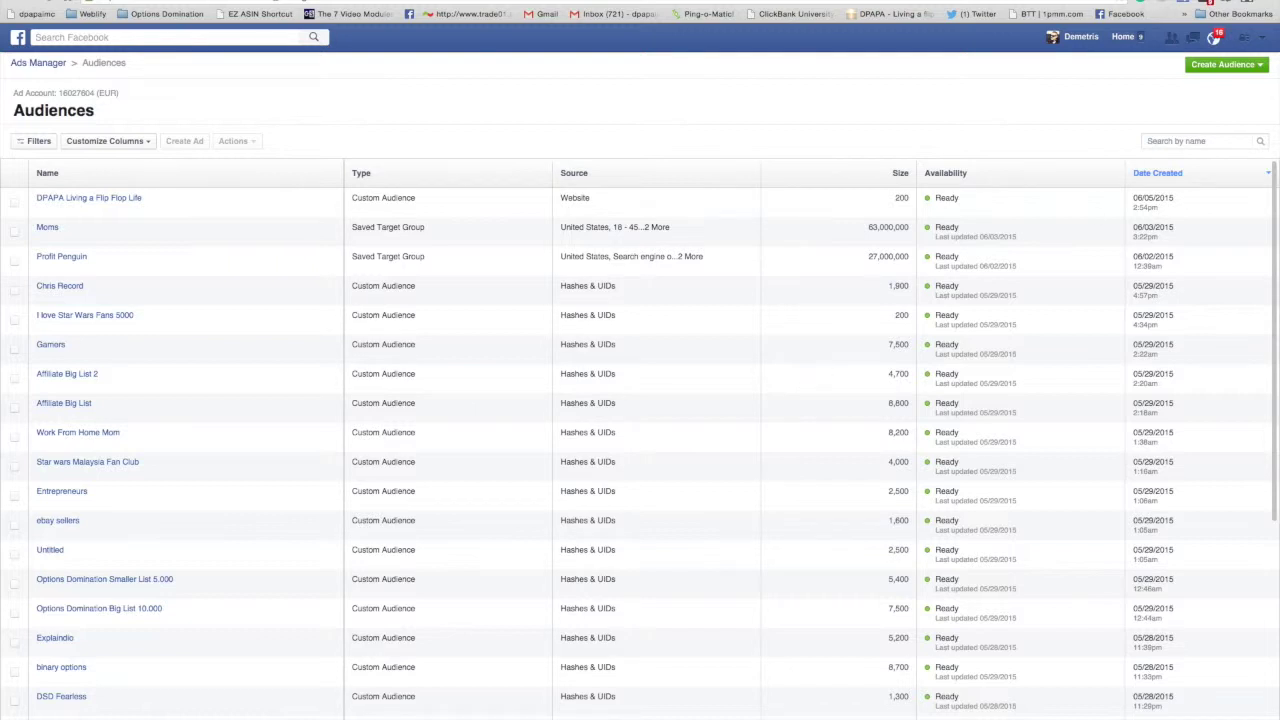
# Choose Custom Audience from the Create Audience menu.
pyautogui.click(1238, 64)
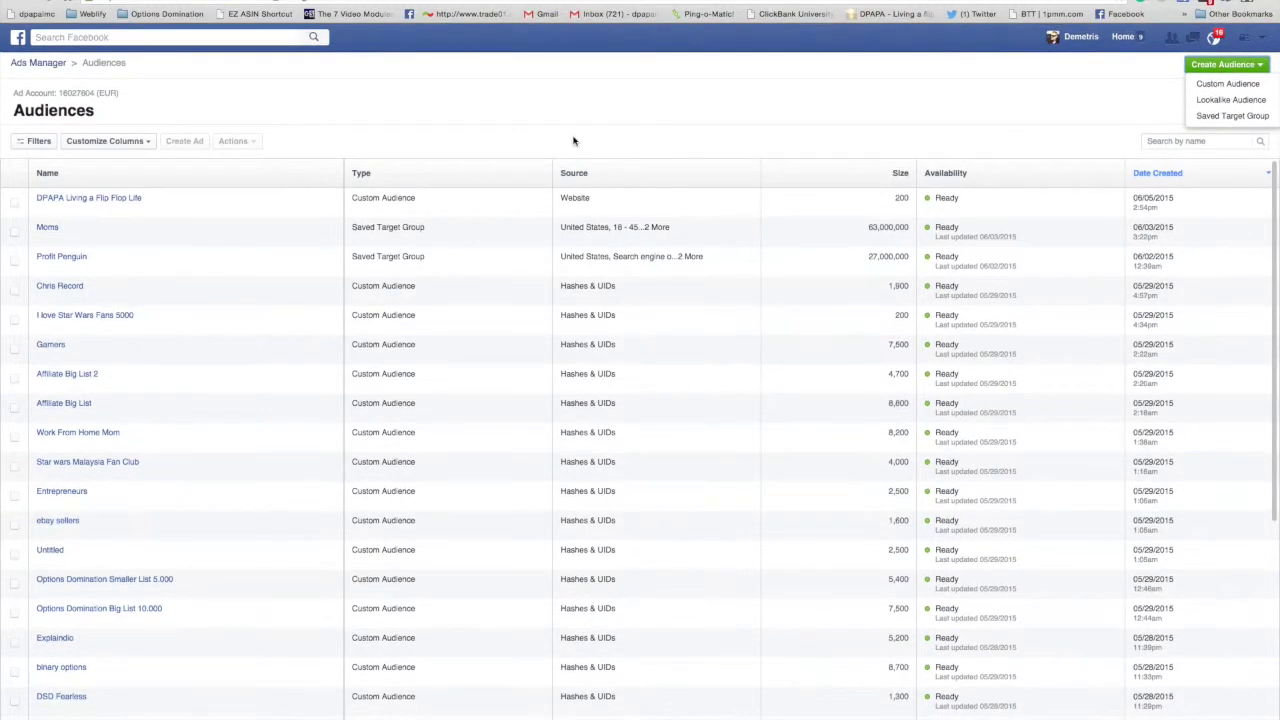
pyautogui.click(1168, 82)
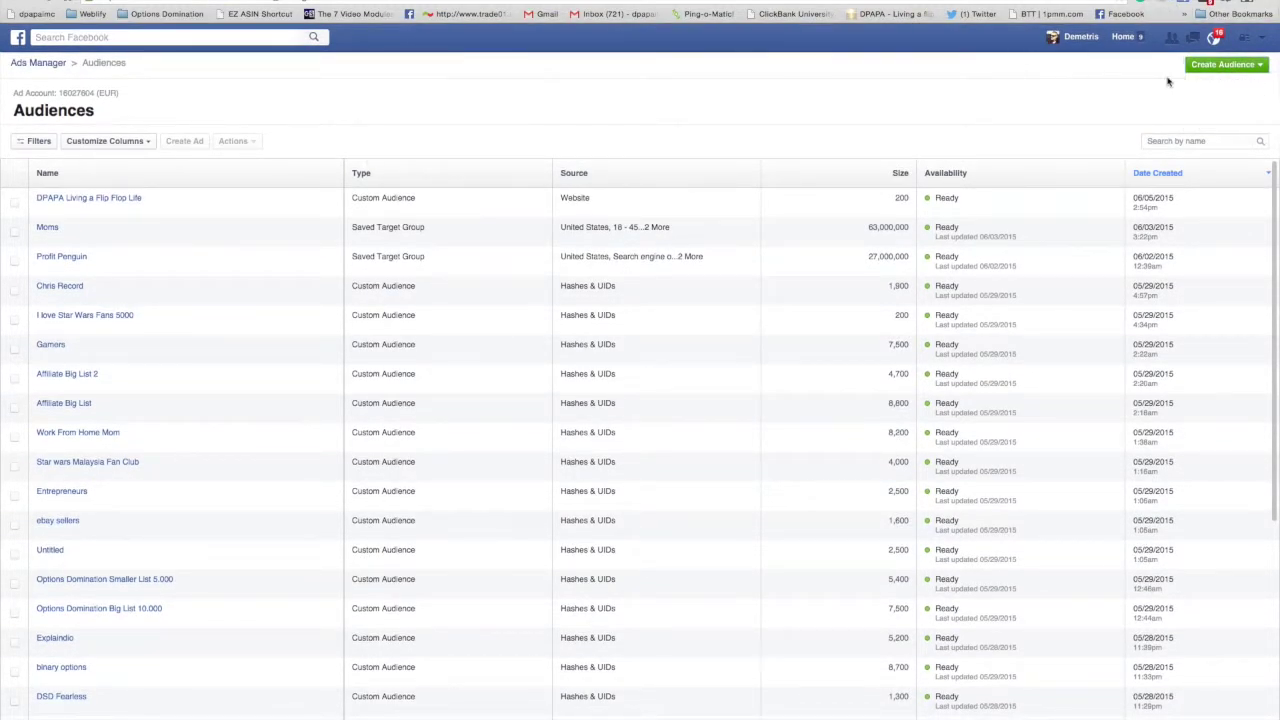
pyautogui.click(1220, 68)
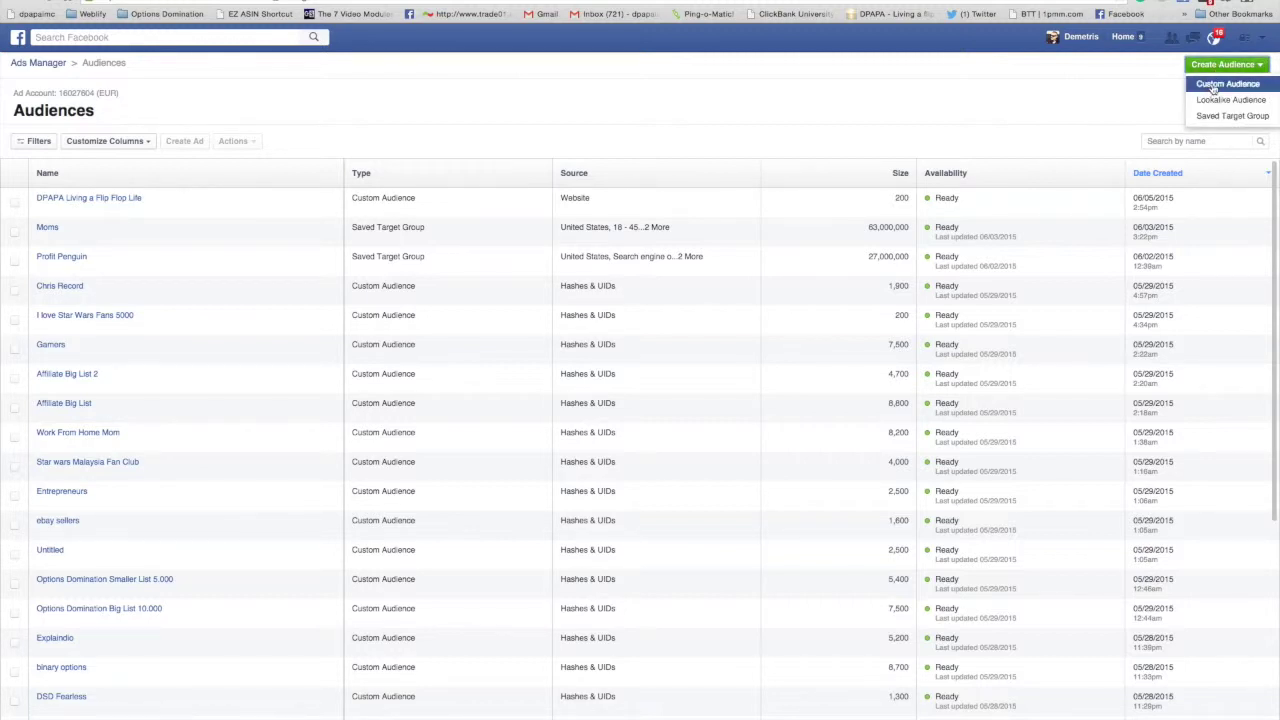
pyautogui.click(1213, 86)
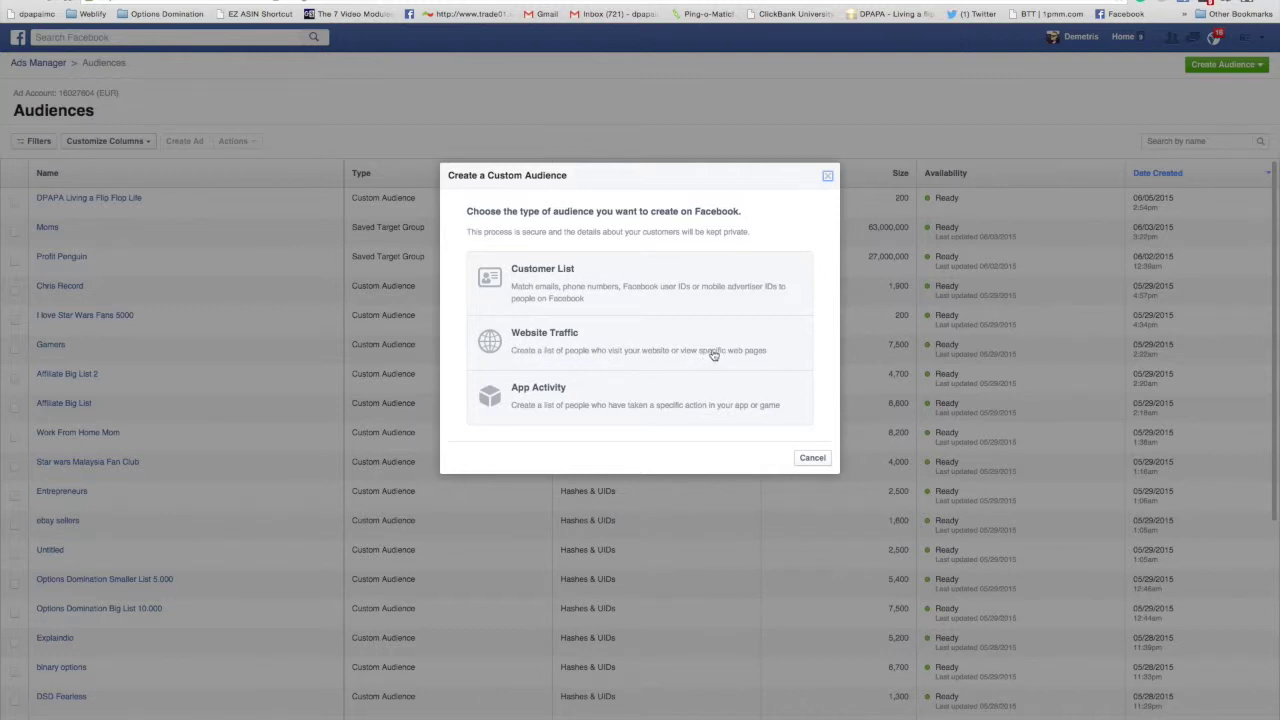
# Build a Website Traffic audience of anyone visiting in 30 days and start naming it 'DPAPA Living a Flip Flop Life…'.
pyautogui.click(503, 341)
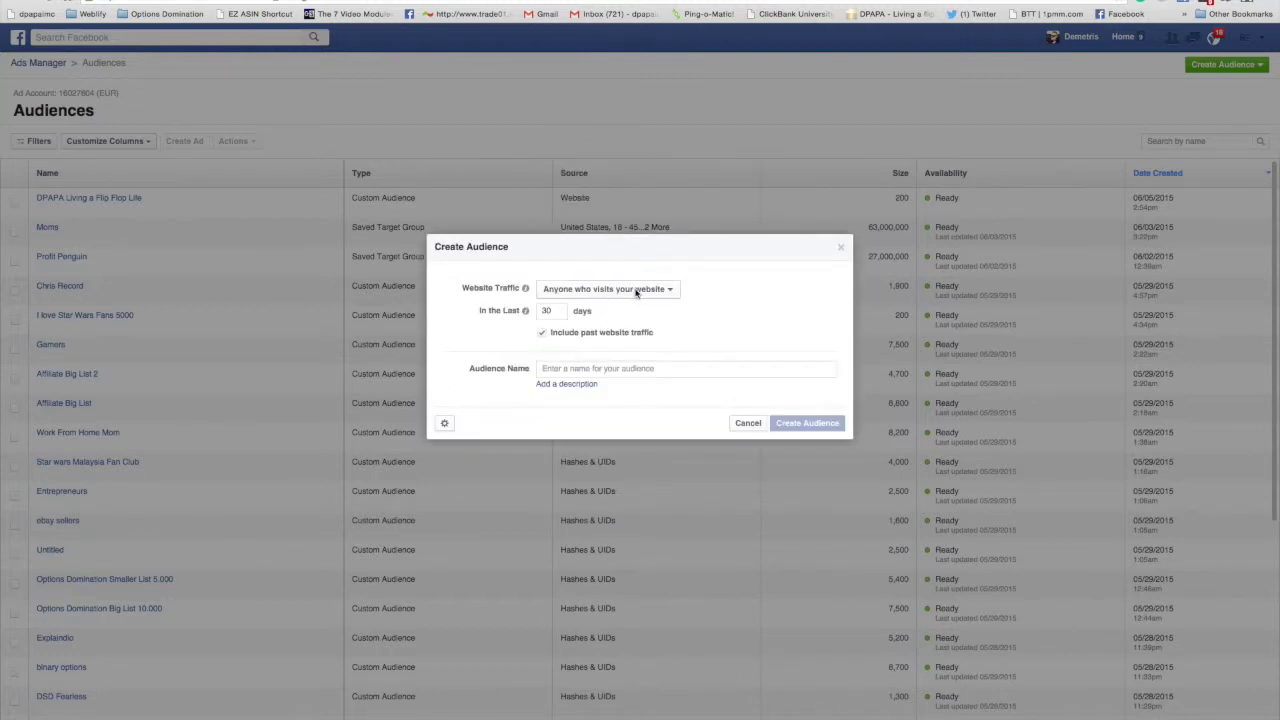
pyautogui.click(636, 290)
pyautogui.click(636, 290)
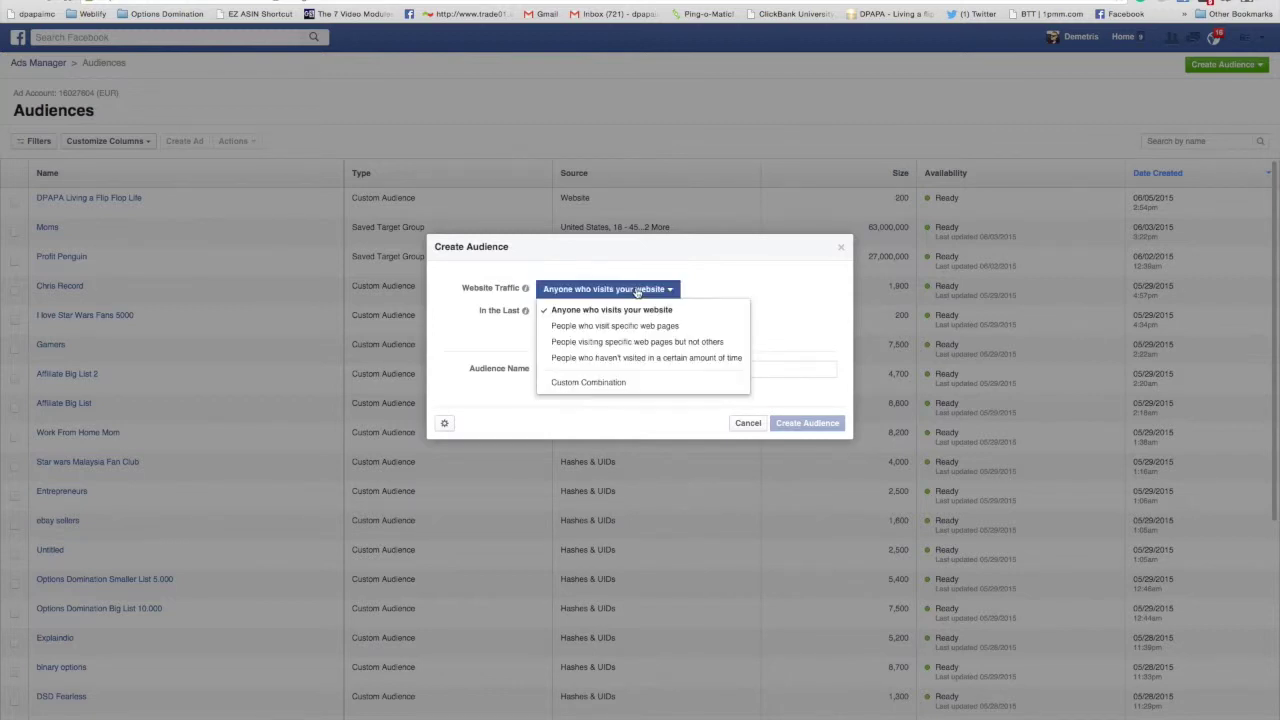
pyautogui.click(636, 290)
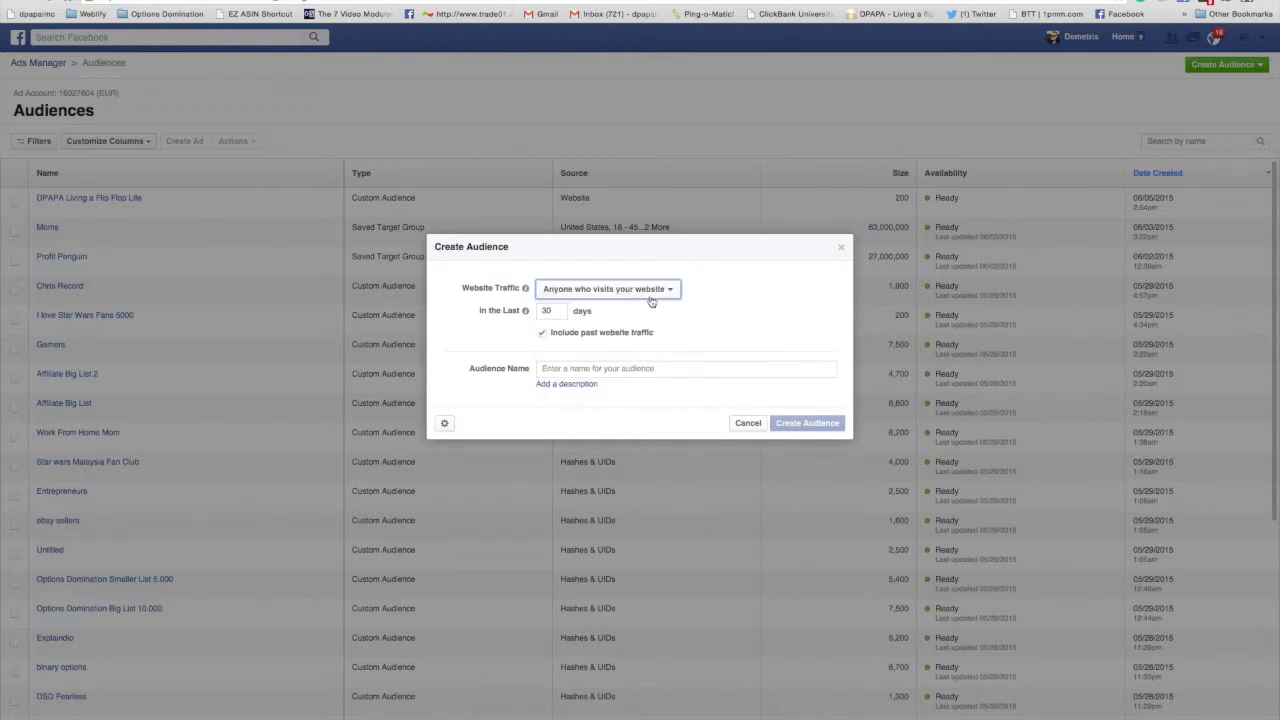
pyautogui.click(674, 290)
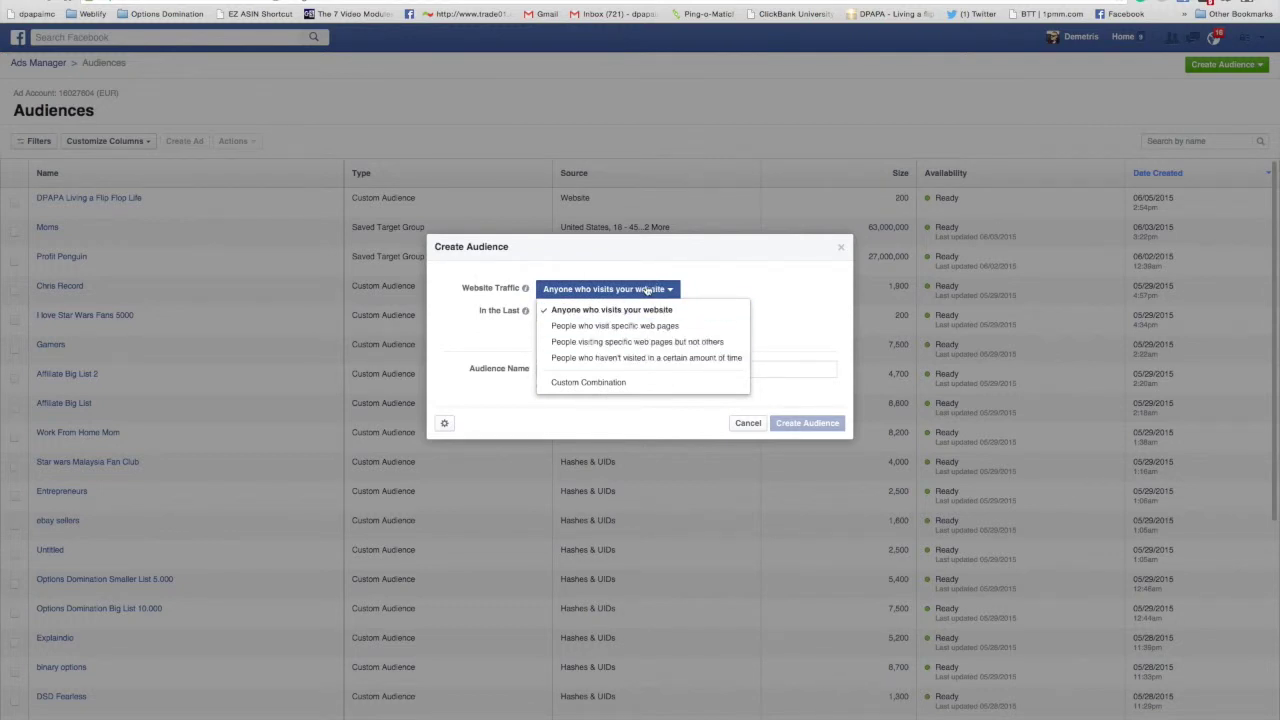
pyautogui.click(648, 290)
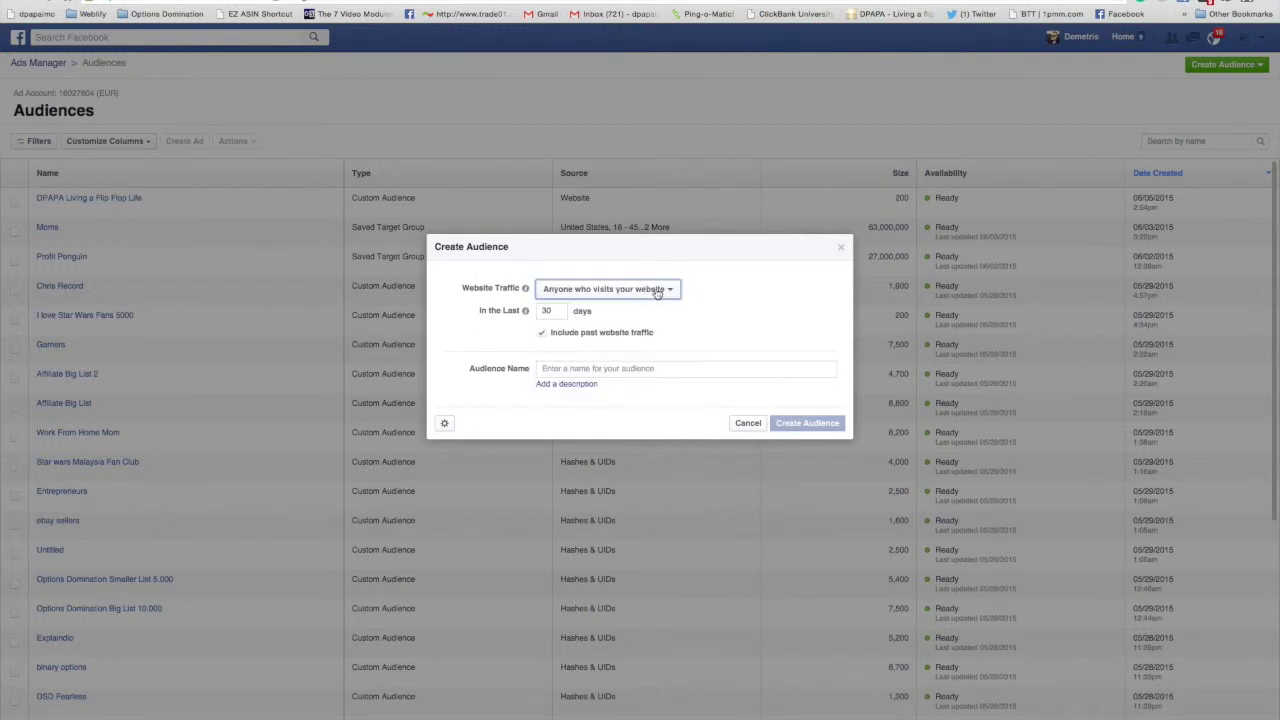
pyautogui.press('Tab')
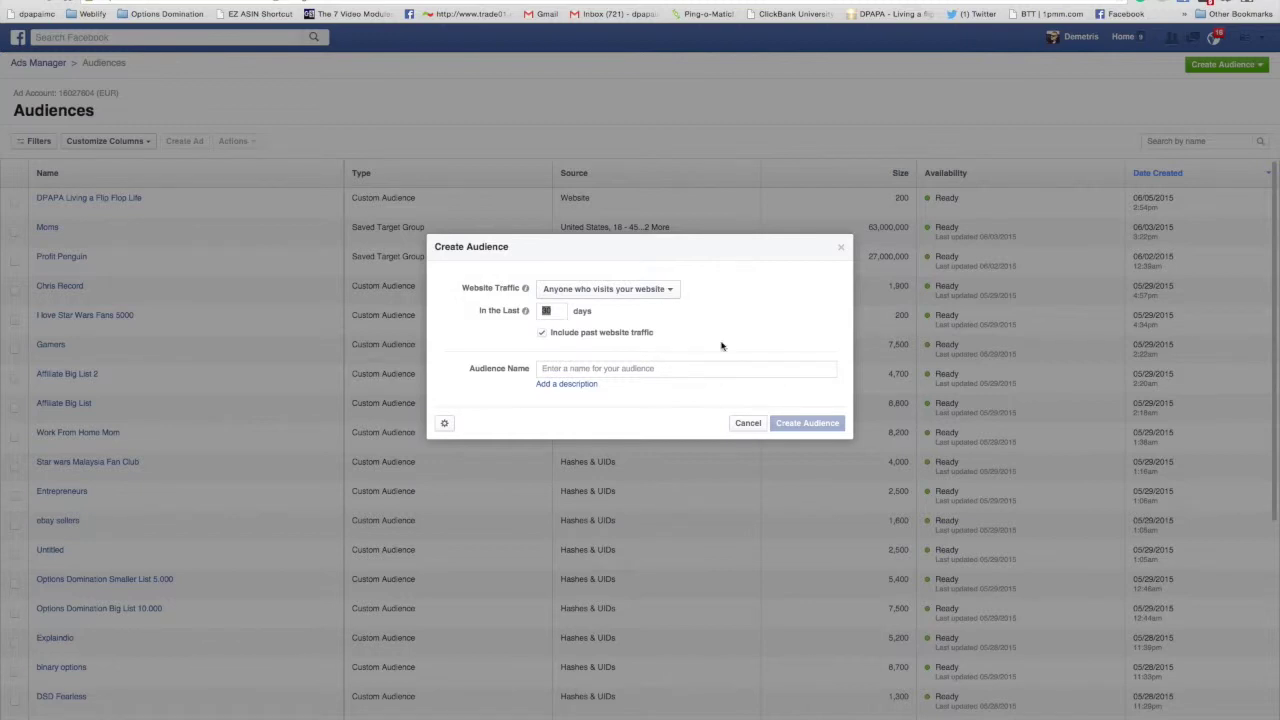
pyautogui.click(620, 368)
pyautogui.write('DPAP')
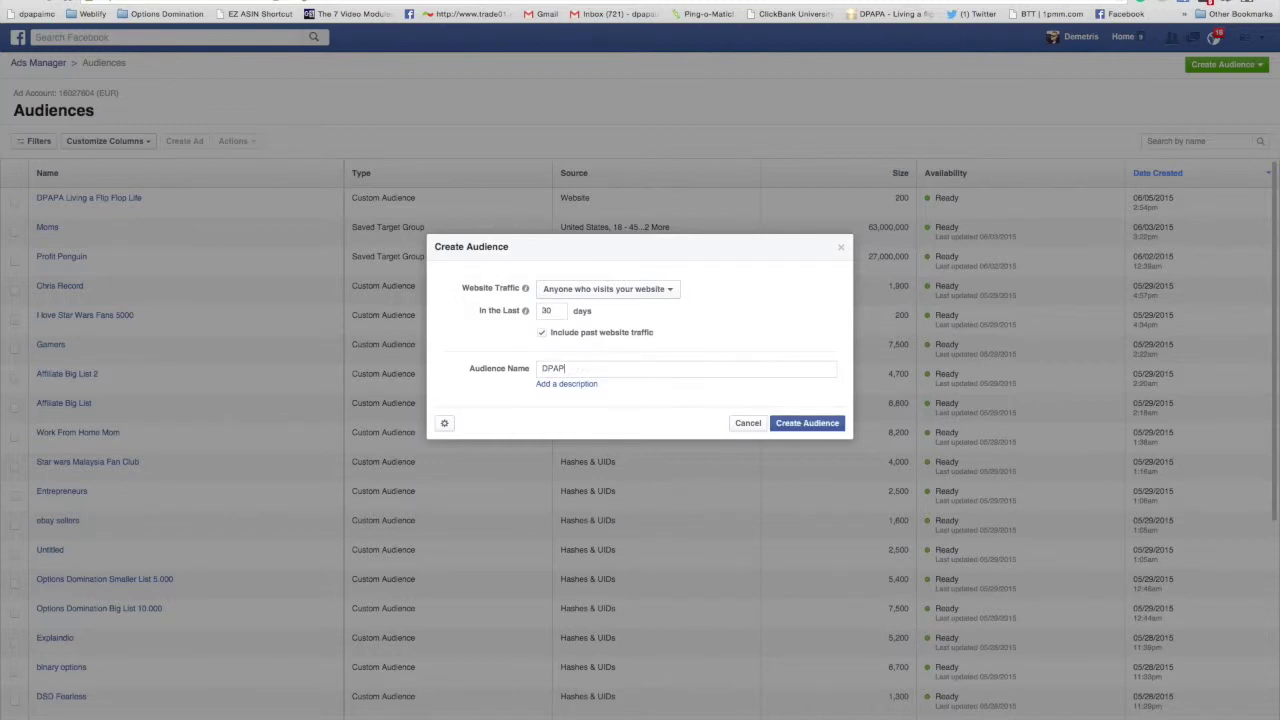
pyautogui.write('A Living a Flip')
pyautogui.write(' Flop Life ')
pyautogui.write('No')
pyautogui.write('ist #2')
# Create the 'DPAPA Living a Flip Flop Life List #2' audience, then select and copy the pixel code.
pyautogui.click(810, 425)
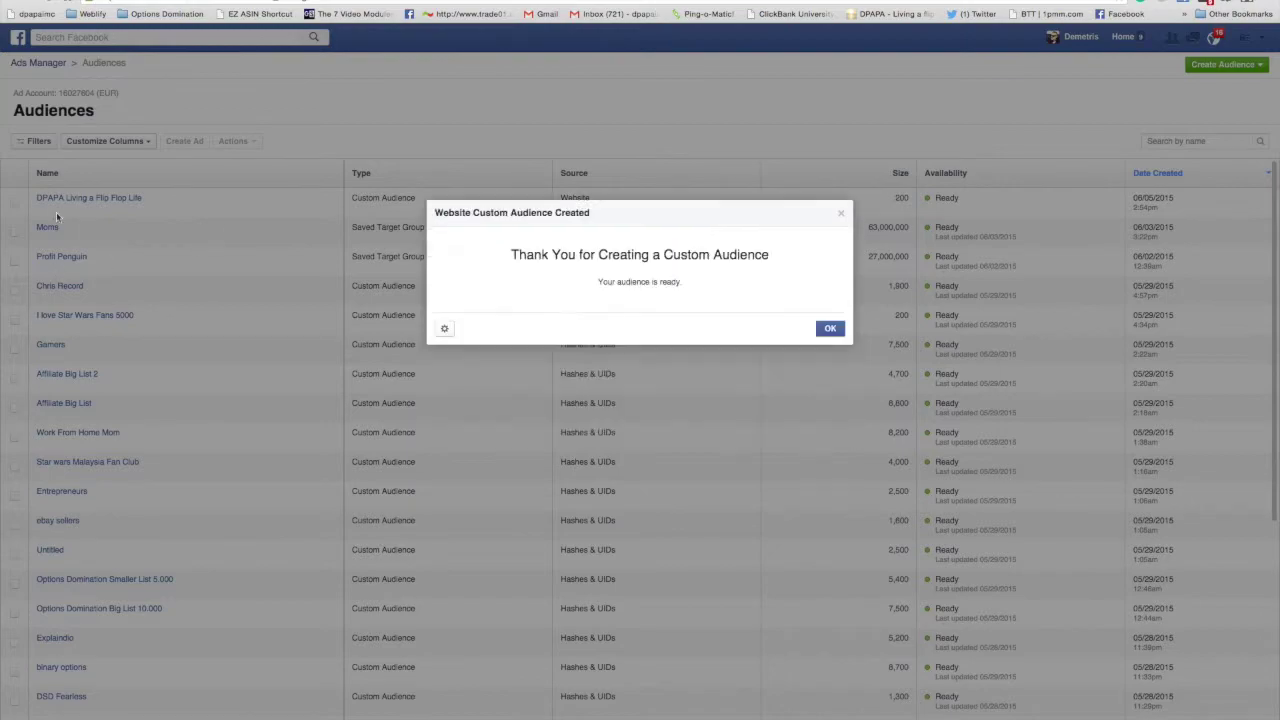
pyautogui.click(830, 350)
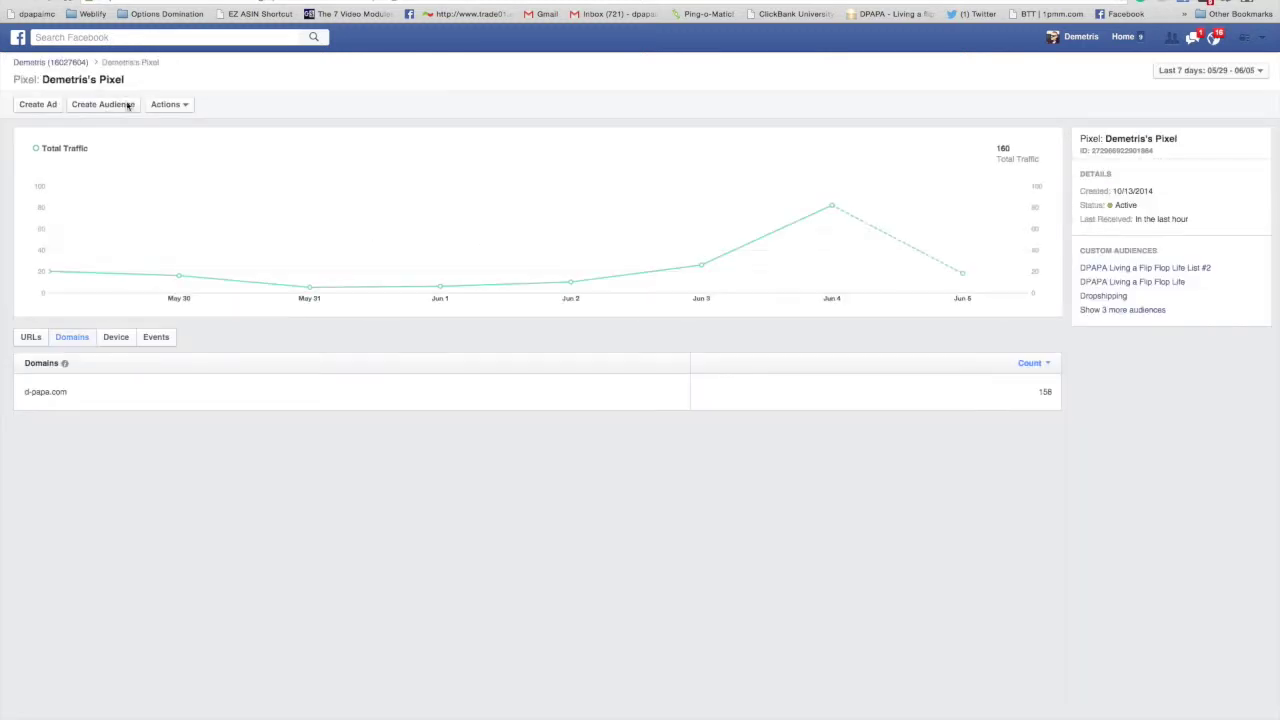
pyautogui.click(172, 104)
pyautogui.click(200, 156)
pyautogui.click(521, 224)
pyautogui.rightClick(521, 224)
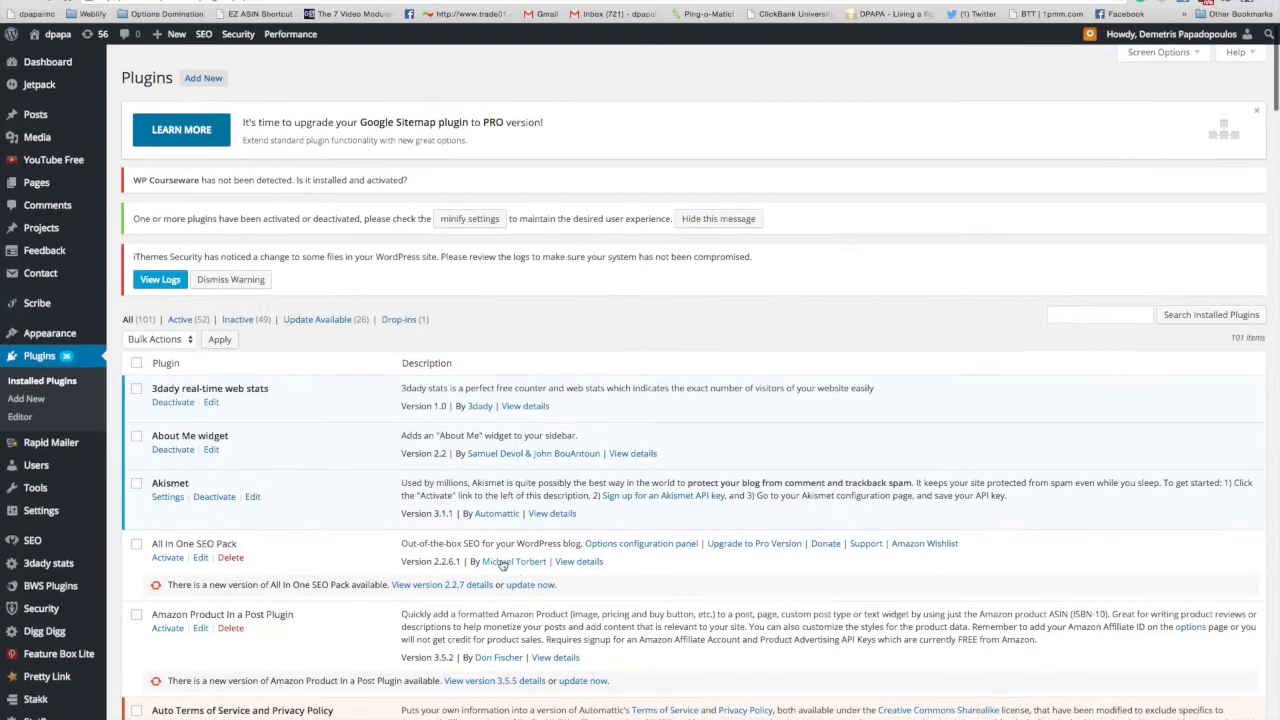
# Search the installed WordPress plugins for 'facebook conversion pixel'.
pyautogui.scroll(-3, 1233, 180)
pyautogui.scroll(-1, 1265, 95)
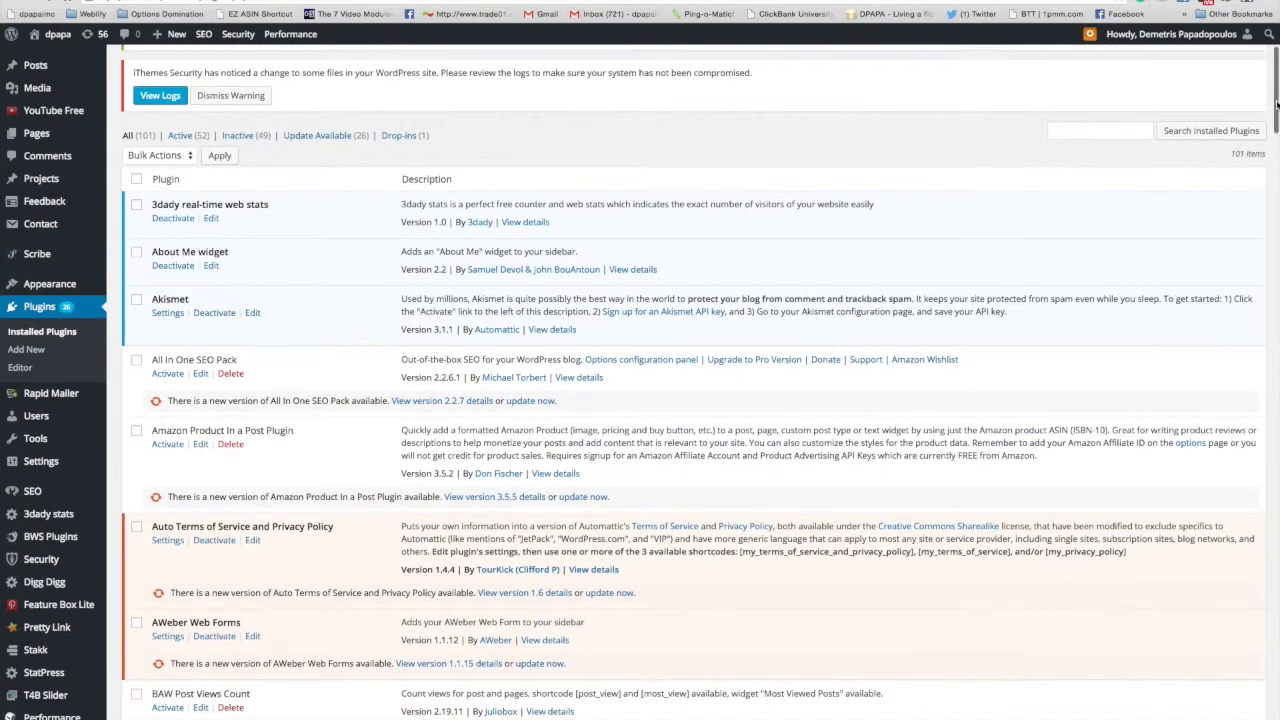
pyautogui.scroll(1, 1276, 105)
pyautogui.click(1095, 152)
pyautogui.write('faceb')
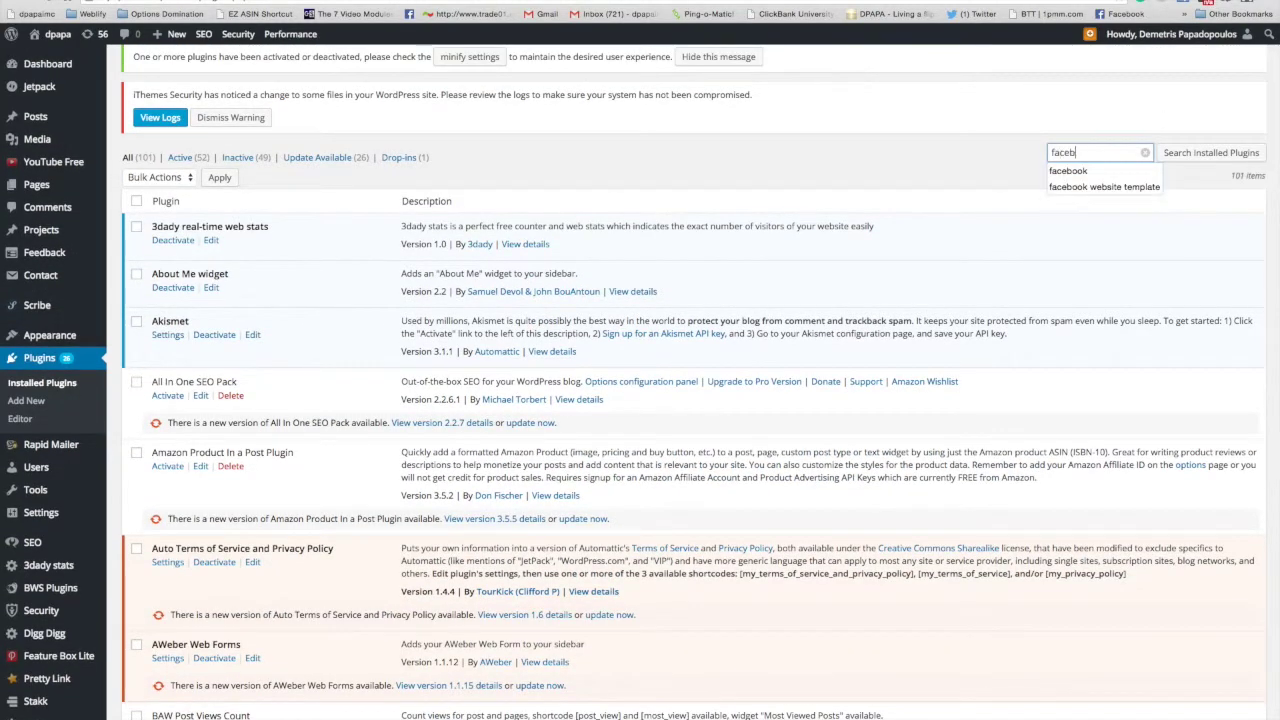
pyautogui.write('ook conversi')
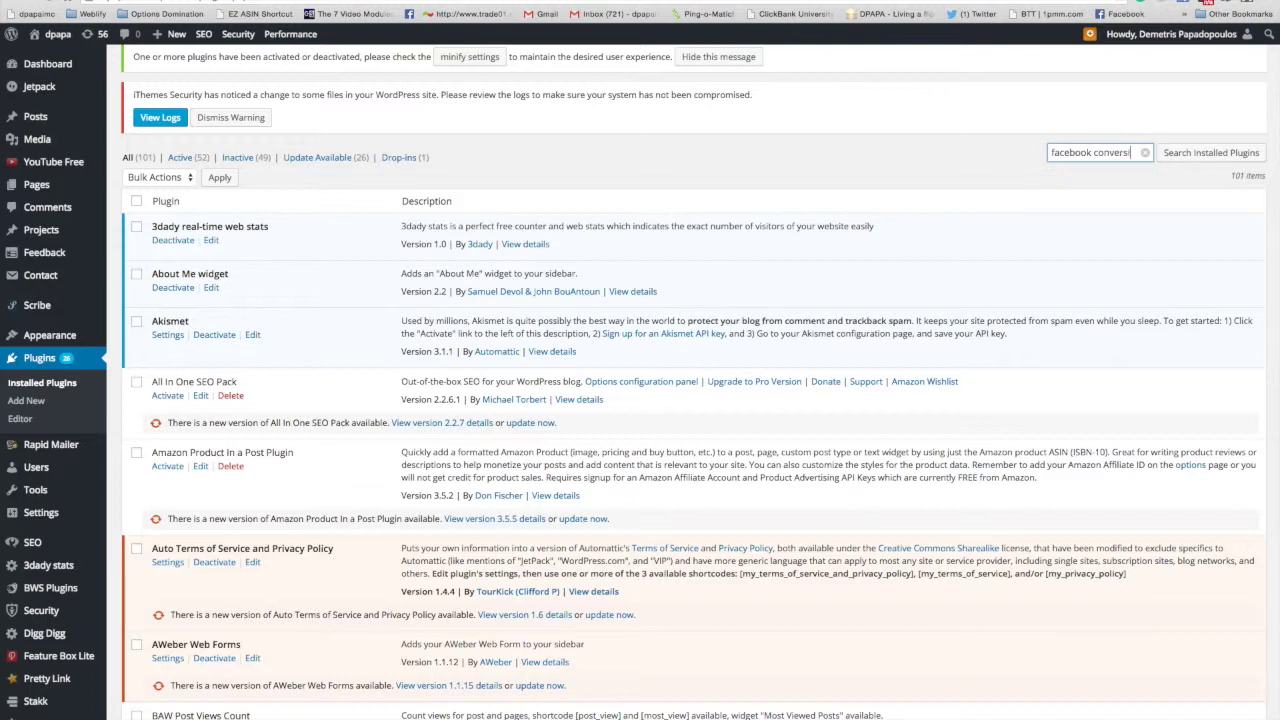
pyautogui.write('on pixel')
pyautogui.click(1180, 152)
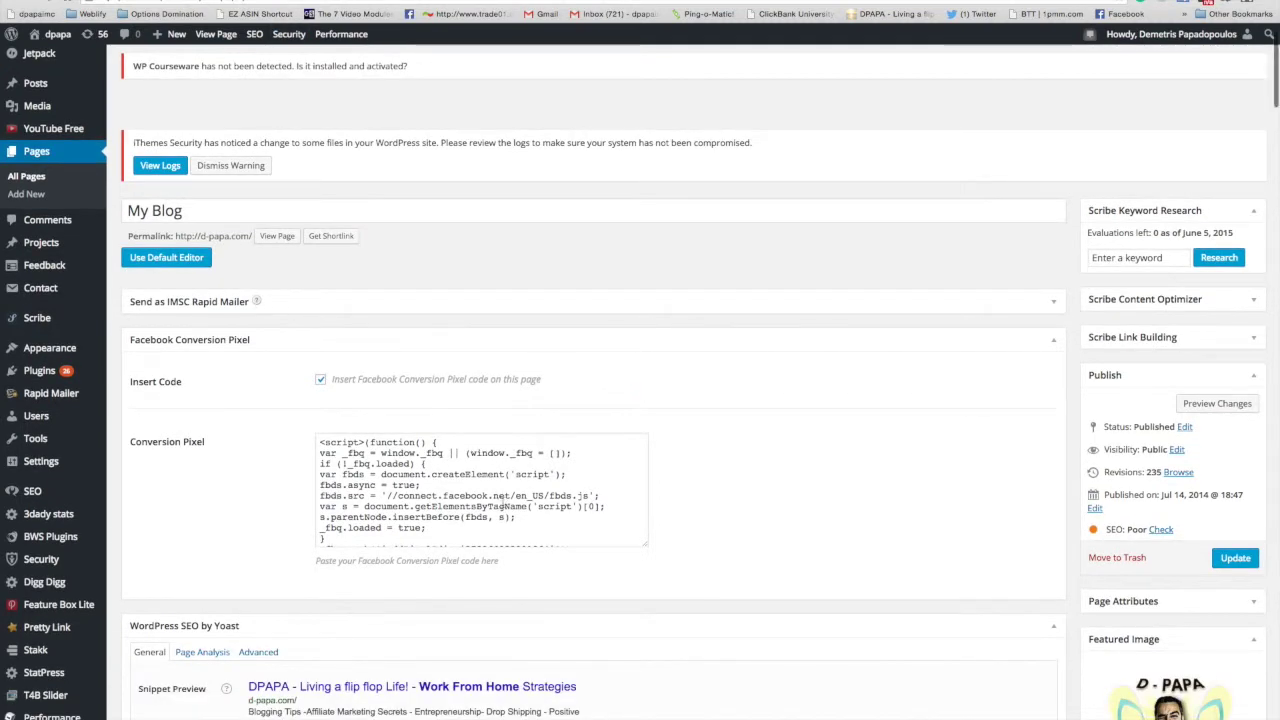
# Update the My Blog page from the Publish box, saving its pixel code.
pyautogui.click(1230, 560)
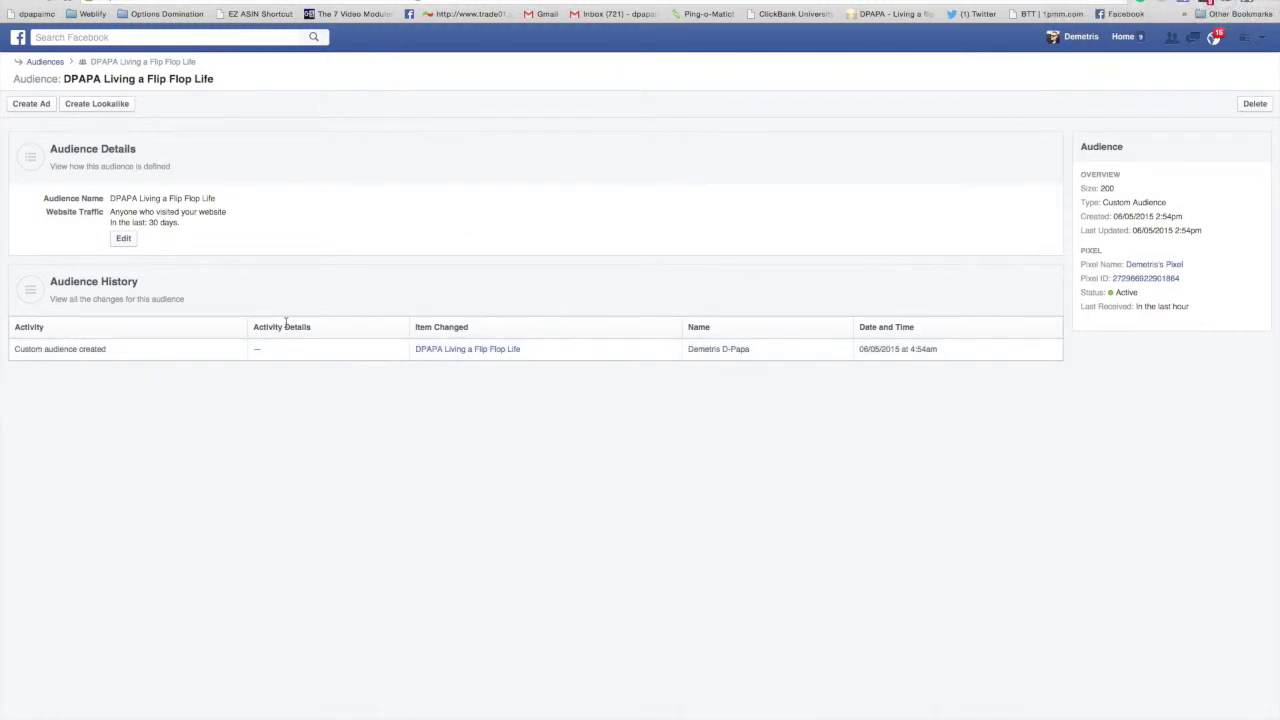
pyautogui.doubleClick(1106, 188)
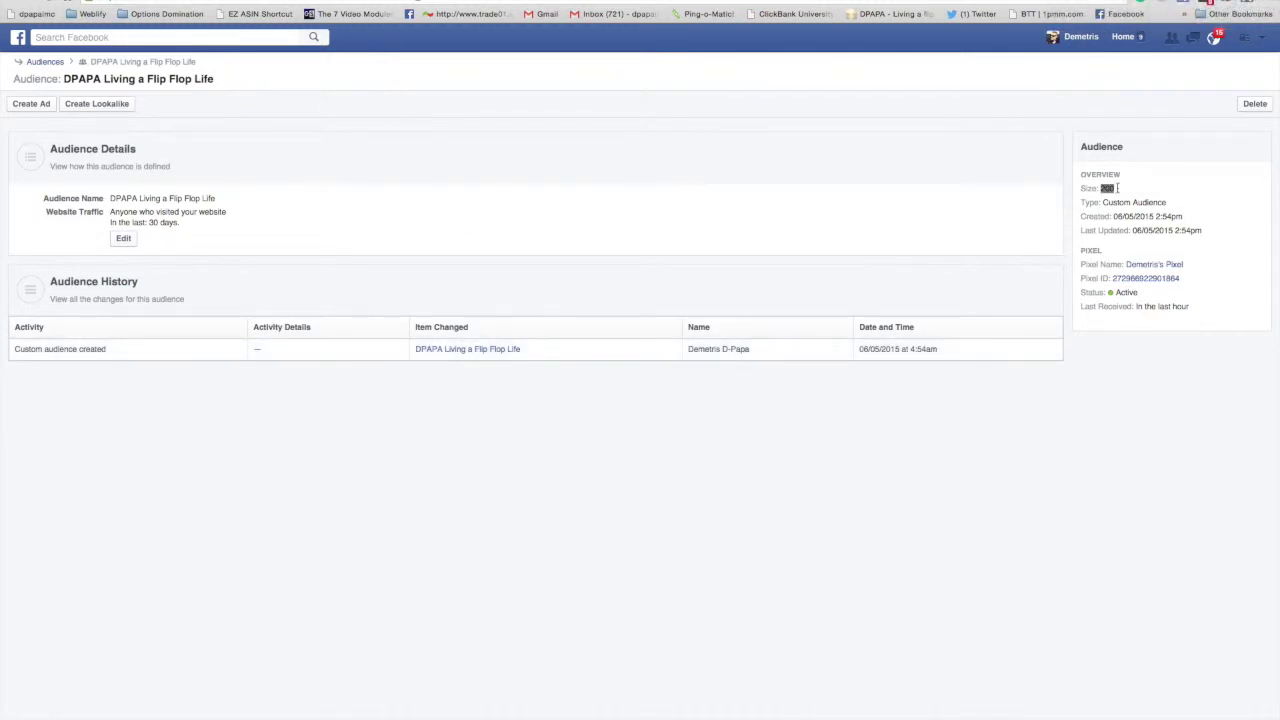
pyautogui.click(691, 408)
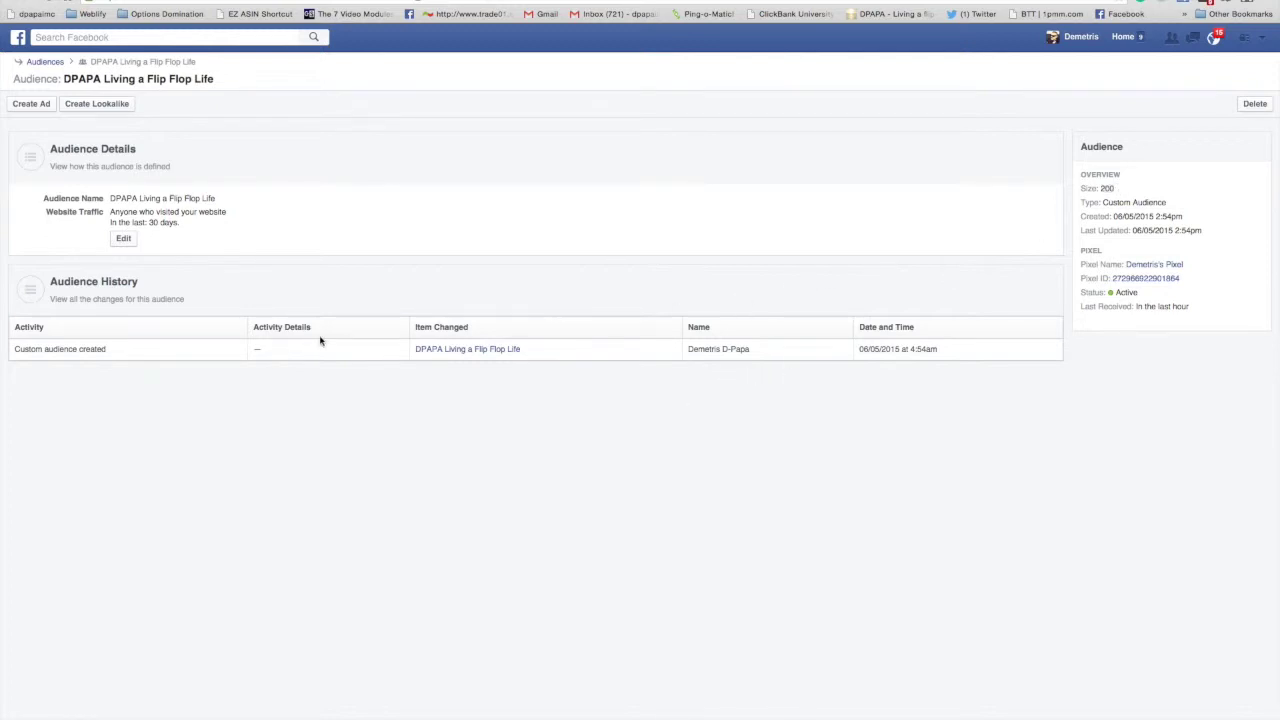